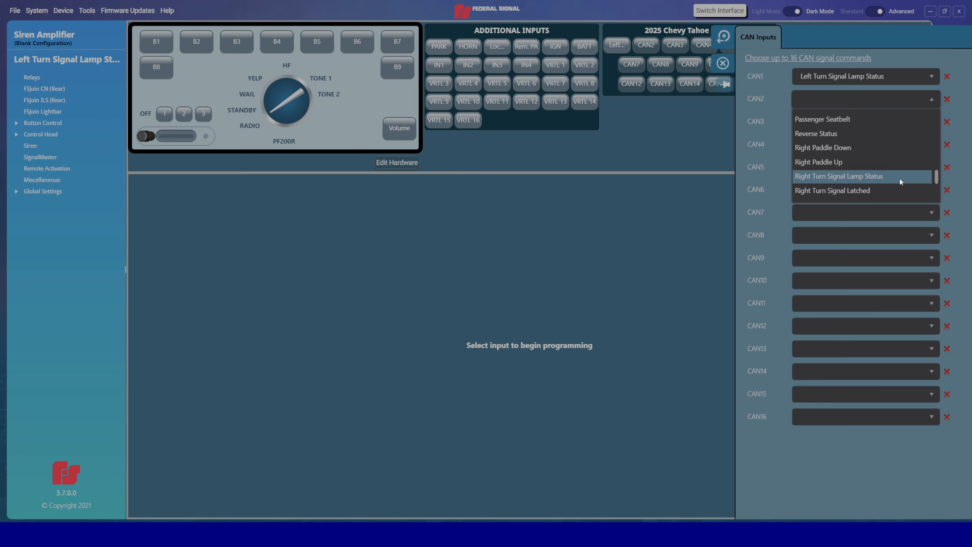
Assign Right Turn Signal Lamp Status to CAN2 and close the CAN input settings
left_click(900, 178)
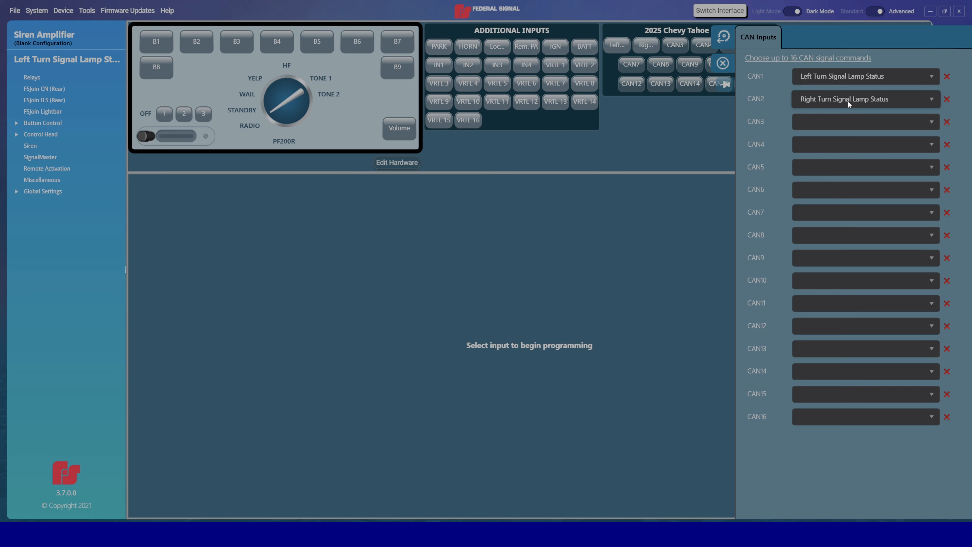
left_click(723, 64)
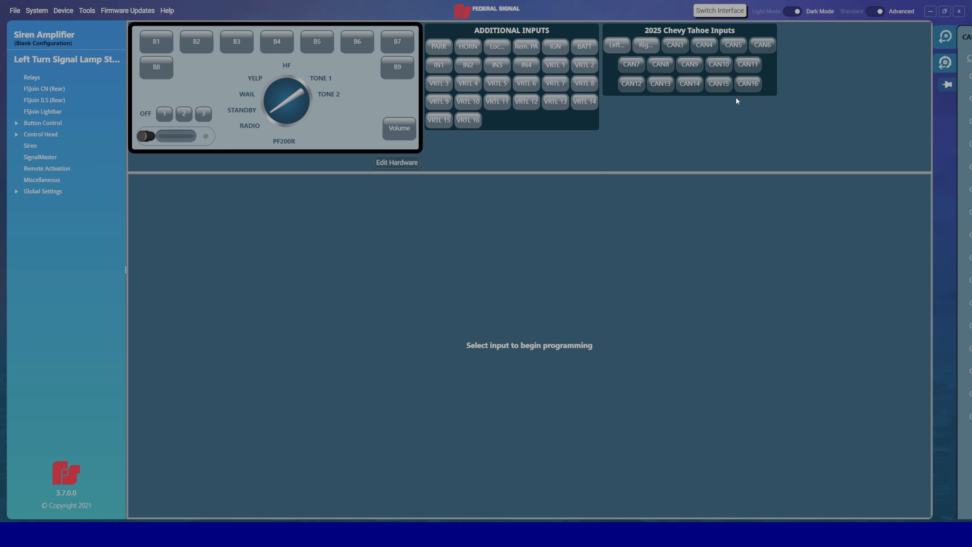
For the left turn signal input, set the two outer rear driver-side FSJoin Lightbar heads to steady burn amber at max intensity
left_click(621, 46)
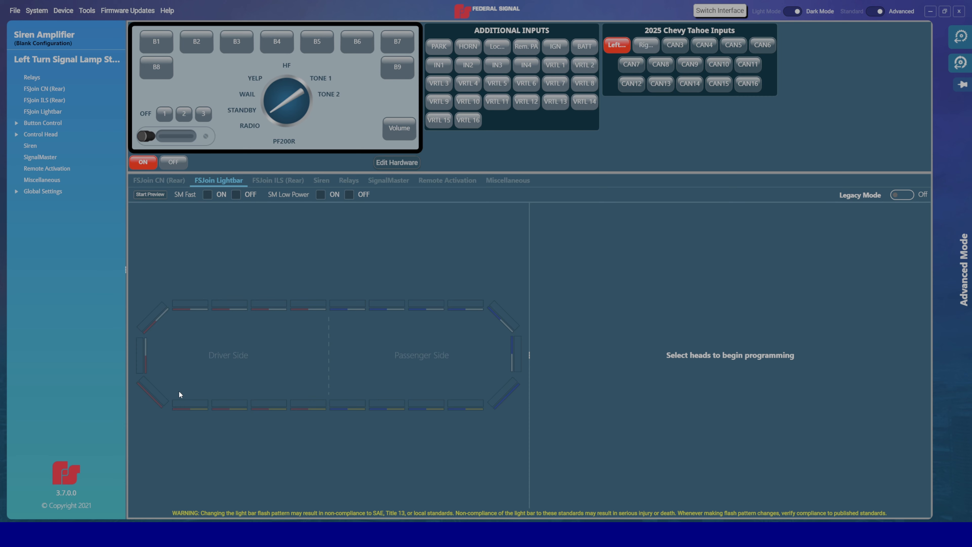
left_click_drag(179, 392, 244, 434)
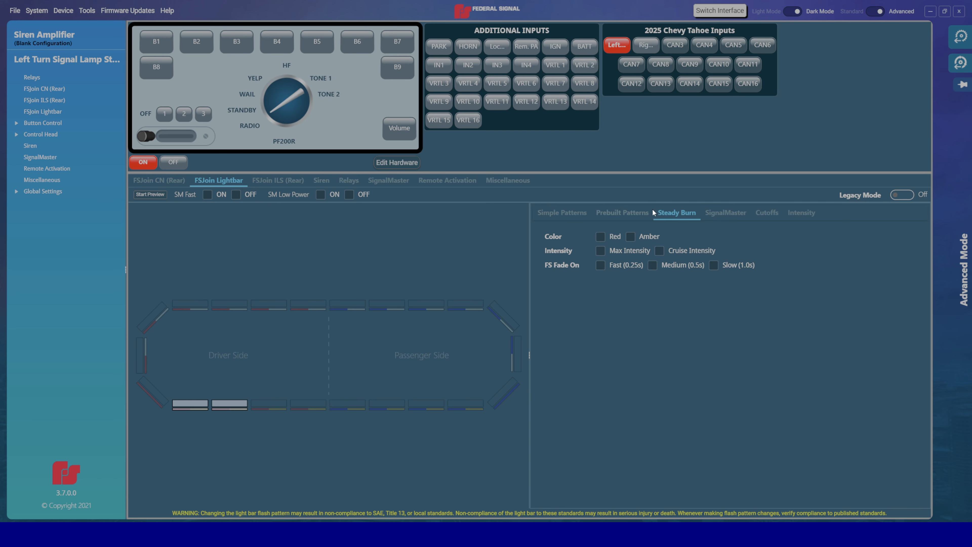
left_click(630, 236)
left_click(631, 237)
left_click(601, 253)
left_click(476, 246)
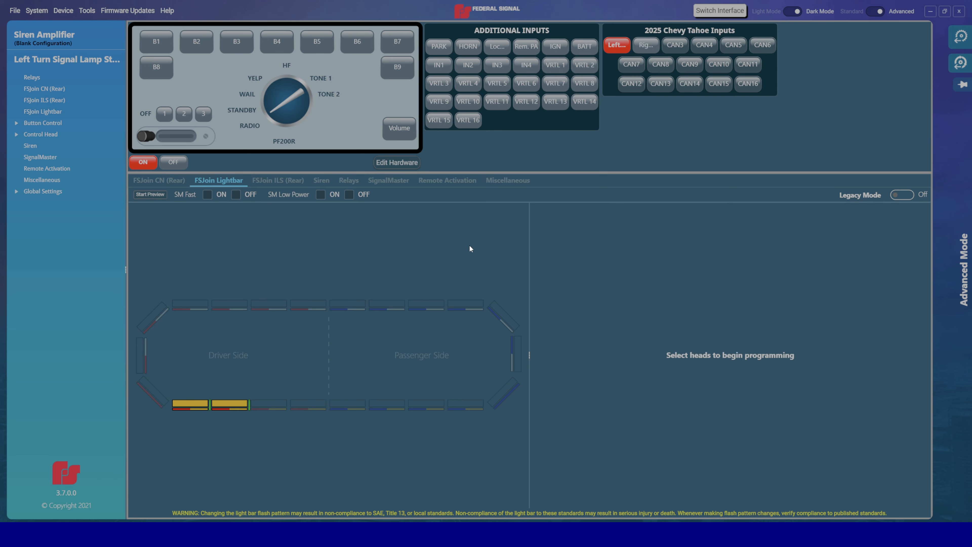
For the left turn signal, set the first two FSJoin CN (Rear) heads to steady burn amber at max intensity
left_click(174, 182)
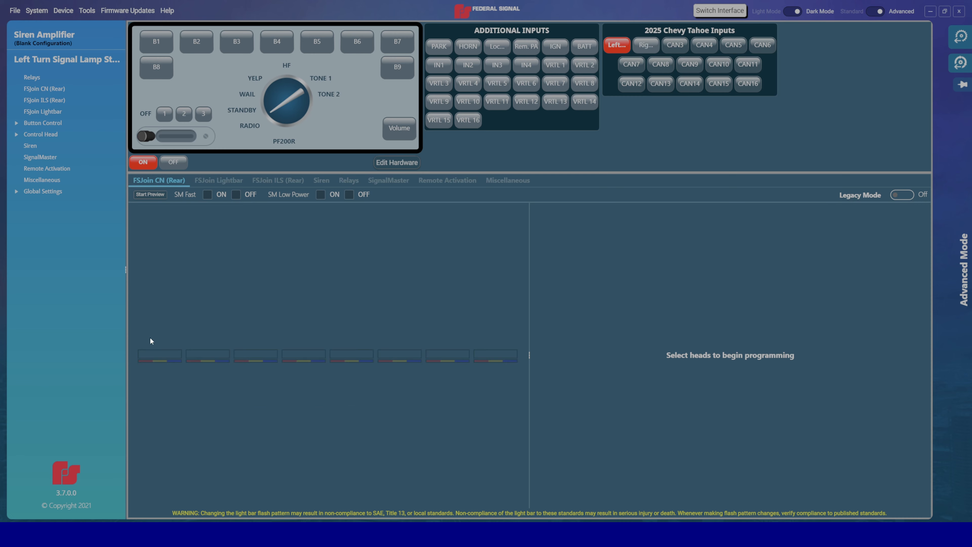
left_click_drag(157, 352, 214, 394)
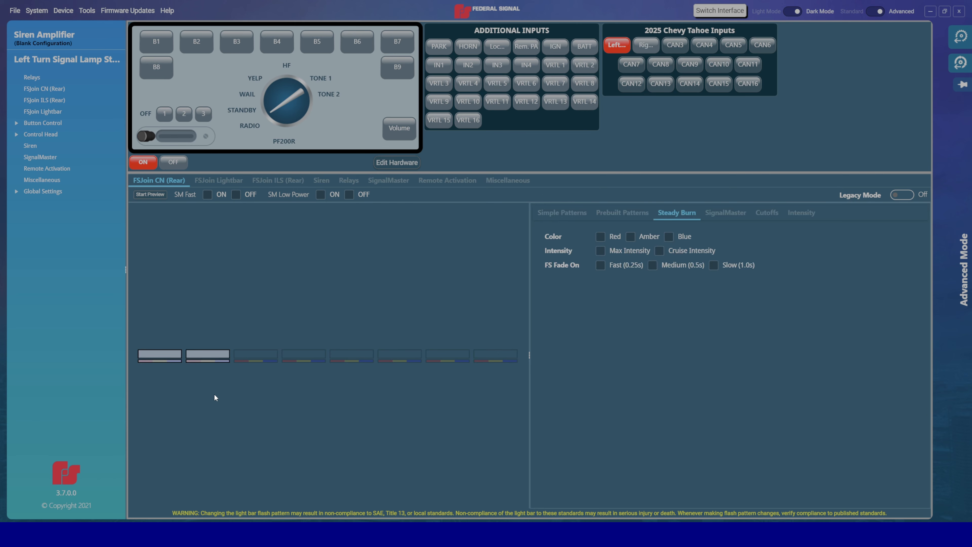
left_click(639, 241)
left_click(599, 253)
left_click(359, 286)
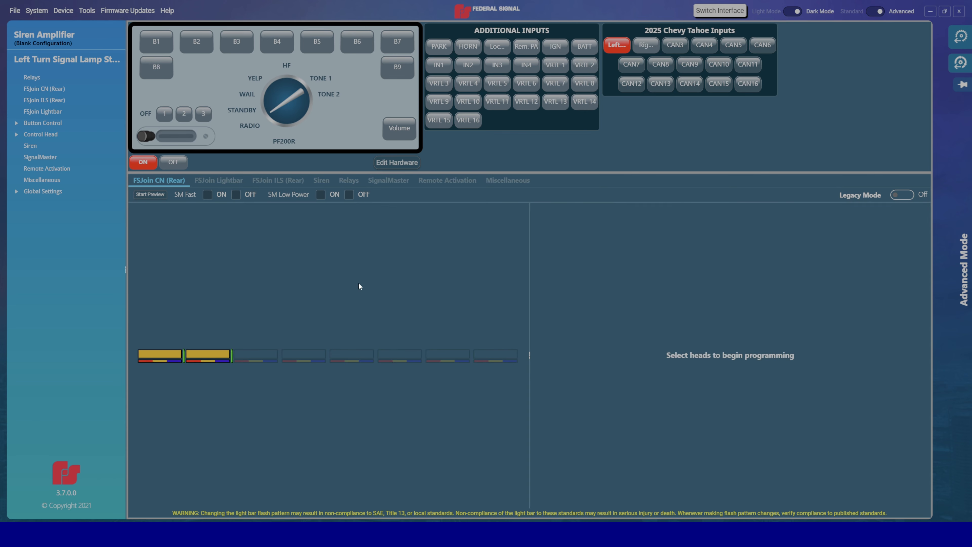
Set the first two FSJoin ILS (Rear) heads to steady burn amber at max intensity, and check the left turn heads on all three light bars
left_click(267, 180)
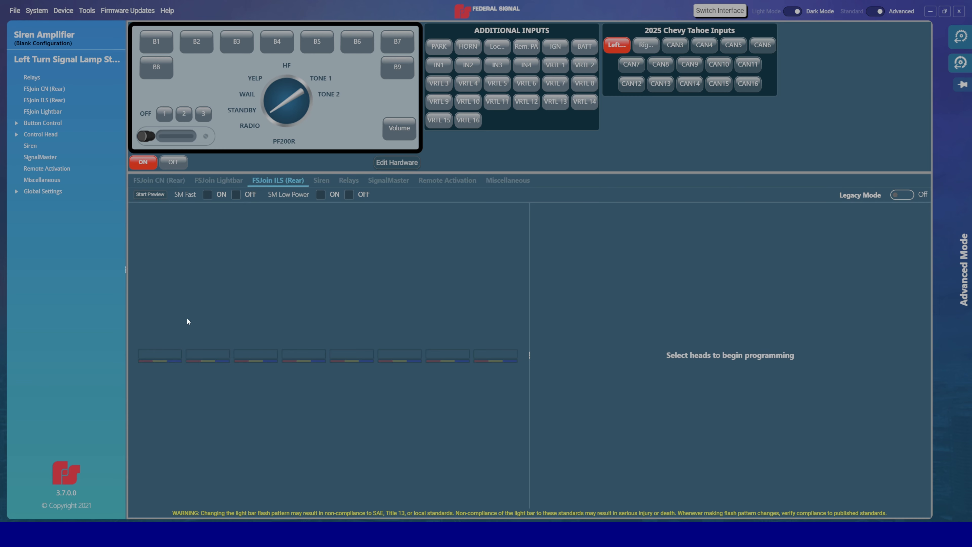
mouse_move(147, 334)
left_mouse_down()
mouse_move(158, 367)
mouse_move(217, 402)
left_mouse_up()
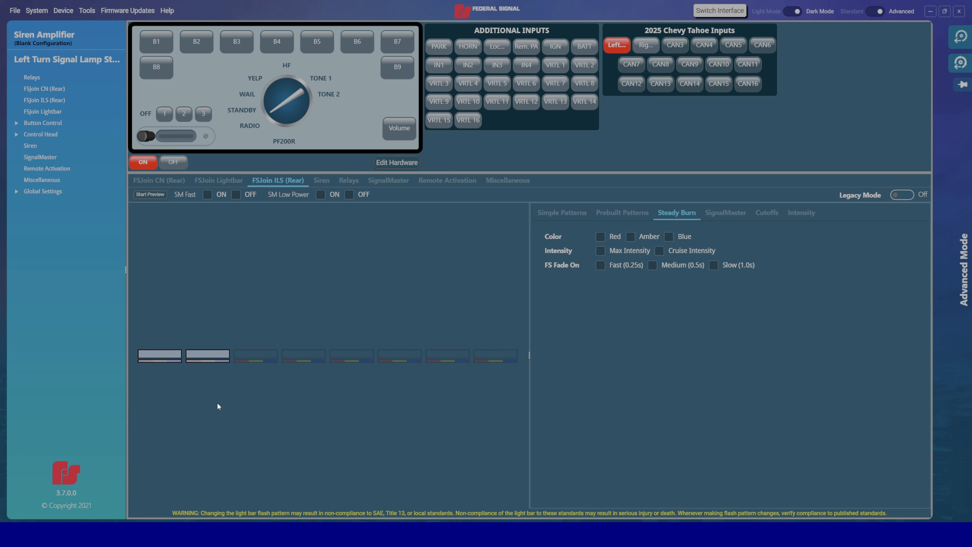
left_click(631, 236)
left_click(600, 251)
left_click(164, 180)
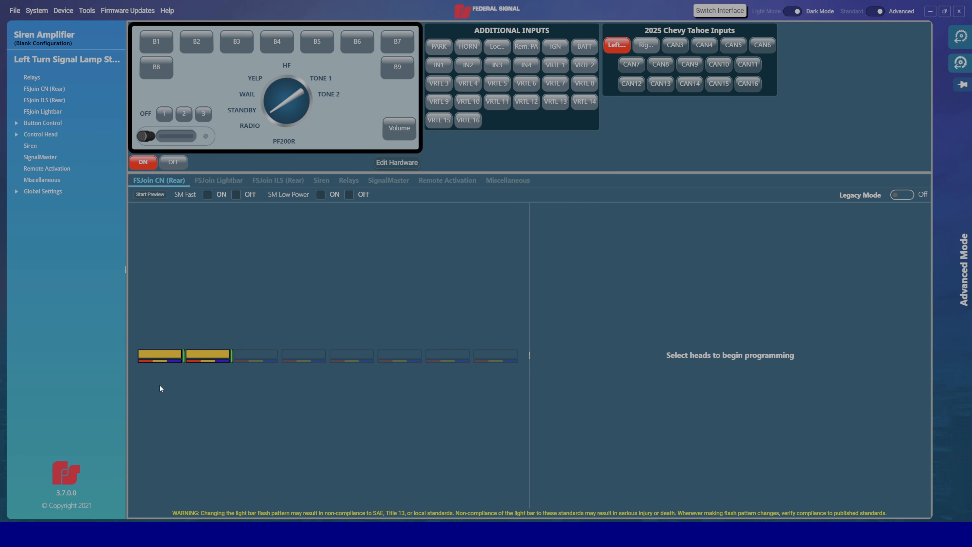
left_click(213, 183)
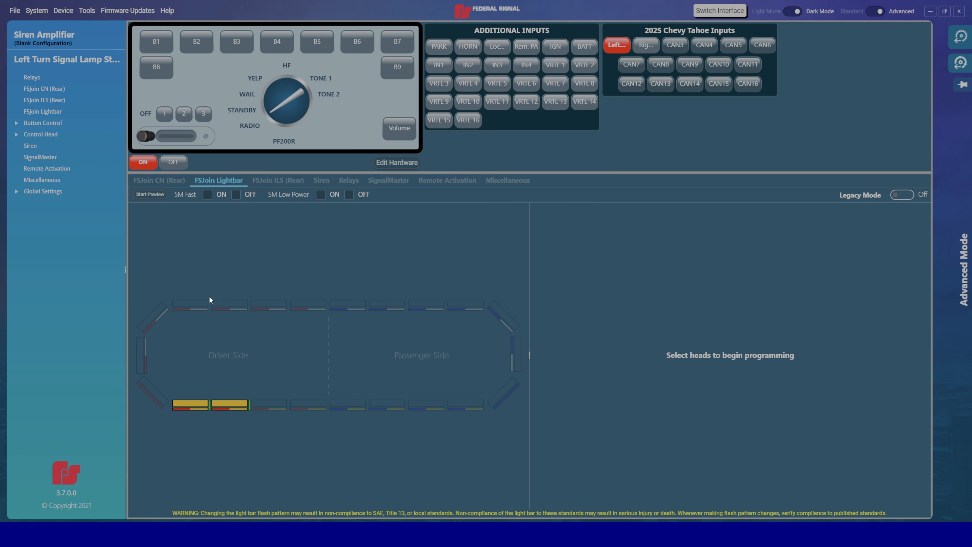
left_click(266, 178)
left_click(200, 398)
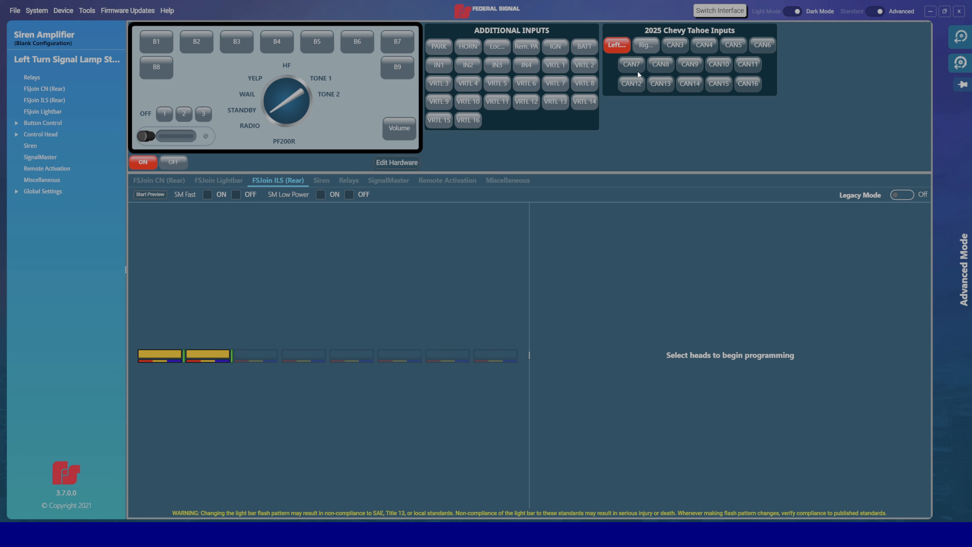
For the right turn signal input, set the two outer rear passenger-side FSJoin Lightbar heads to steady burn amber at max intensity
left_click(654, 46)
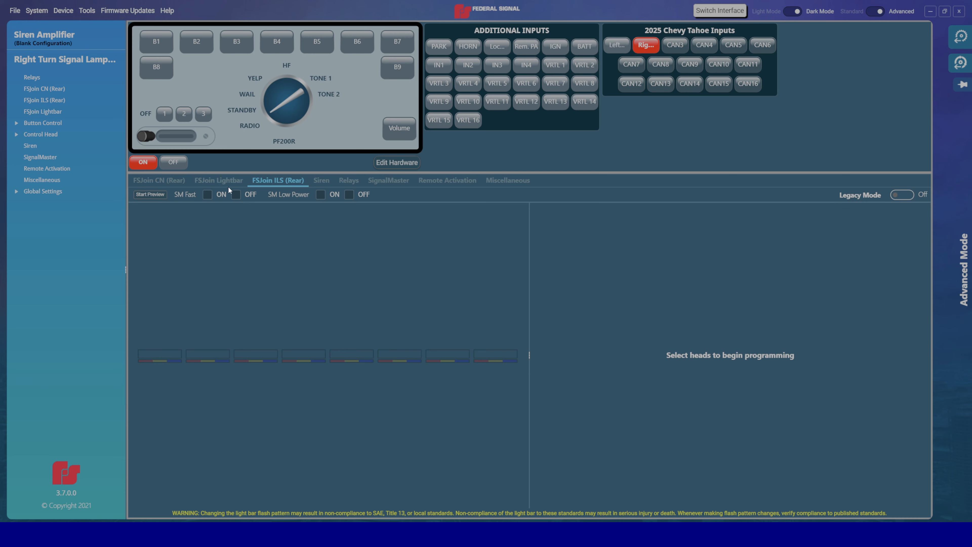
left_click(209, 182)
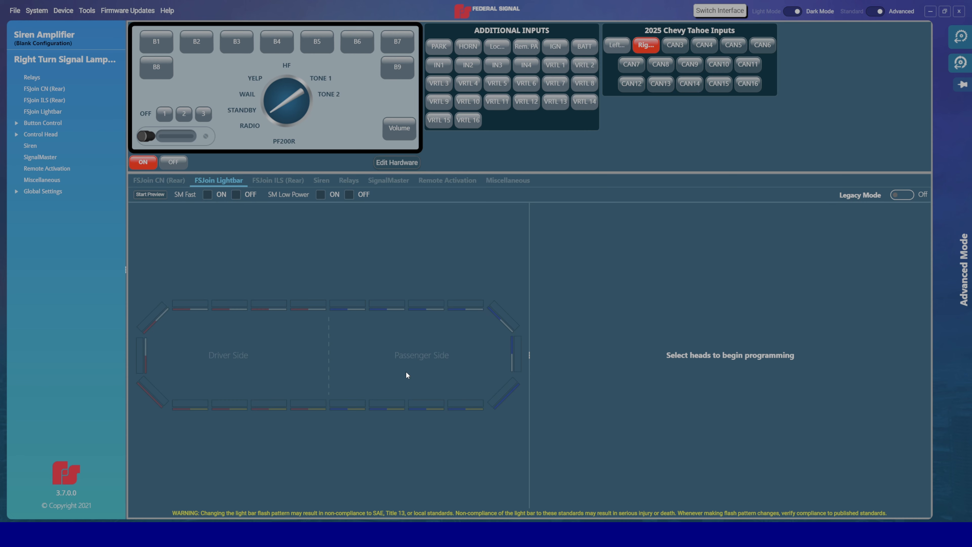
mouse_move(425, 394)
left_mouse_down()
mouse_move(481, 434)
mouse_move(473, 423)
left_mouse_up()
left_click(426, 393)
left_click(632, 239)
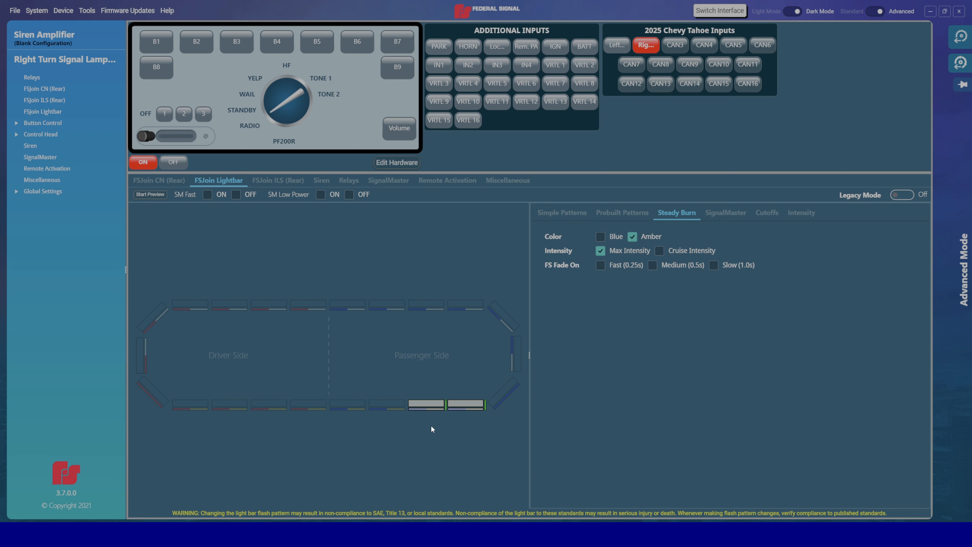
left_click(451, 369)
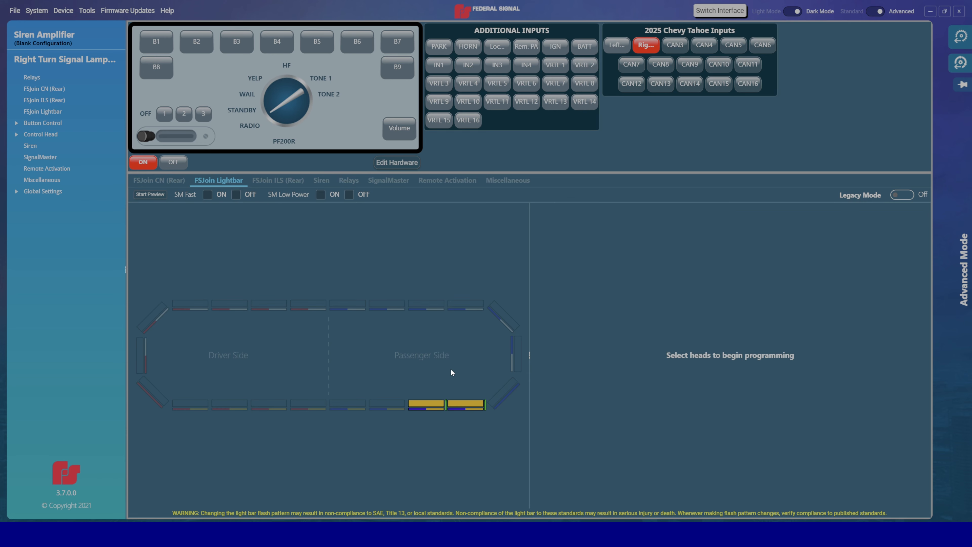
For the right turn signal, set the last two FSJoin CN (Rear) heads to steady burn amber at max intensity
left_click(163, 179)
left_click_drag(433, 333, 517, 388)
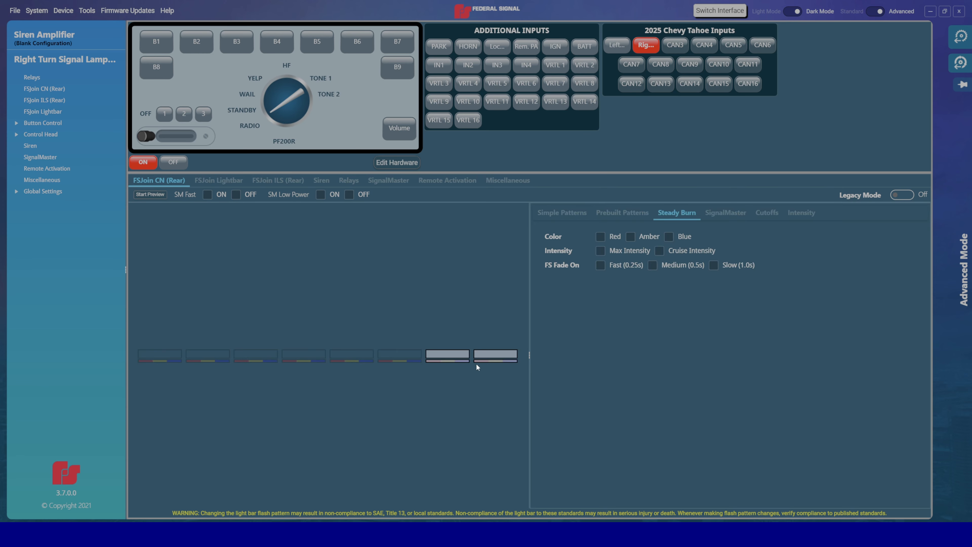
left_click(607, 252)
left_click(463, 301)
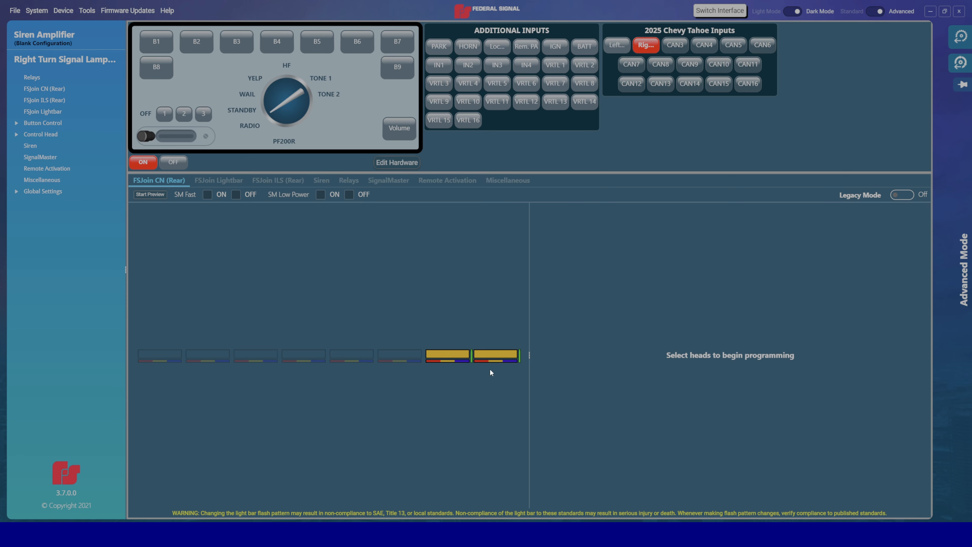
For the right turn signal, set the last two FSJoin ILS (Rear) heads to steady burn amber at max intensity
left_click(280, 179)
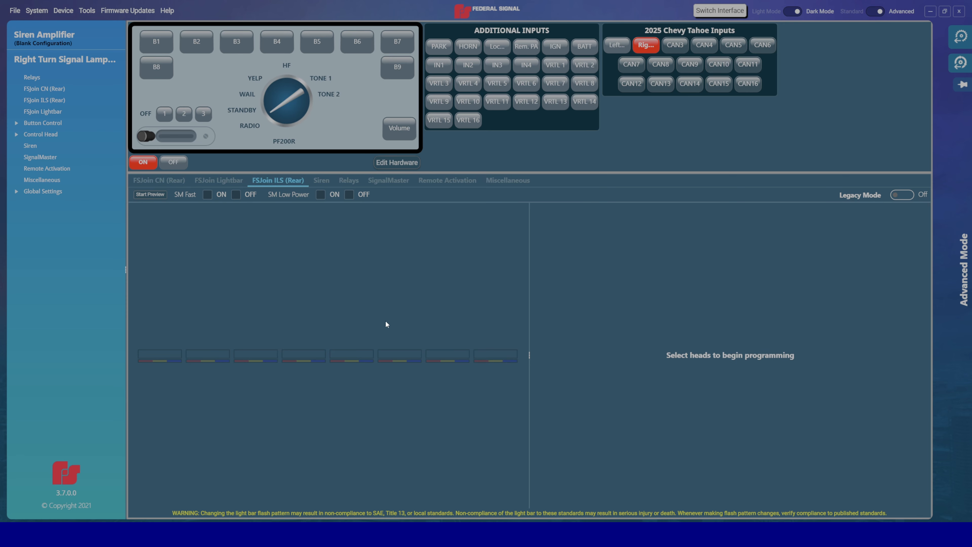
left_click_drag(463, 356, 512, 387)
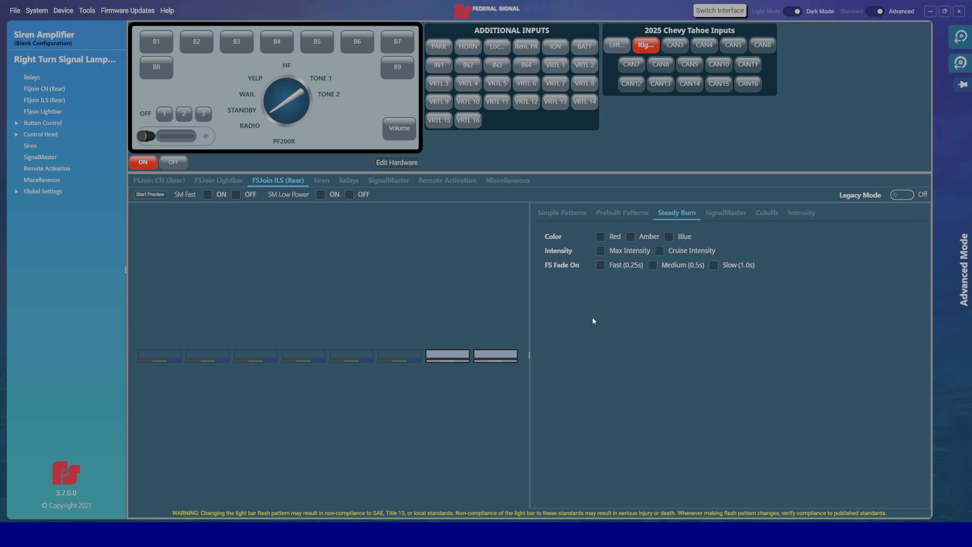
left_click(631, 236)
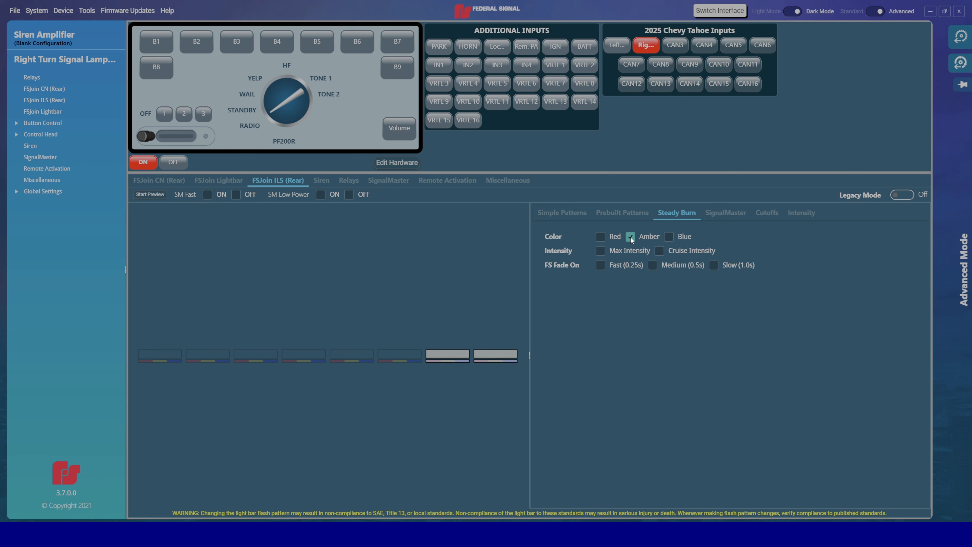
left_click(598, 253)
left_click(490, 283)
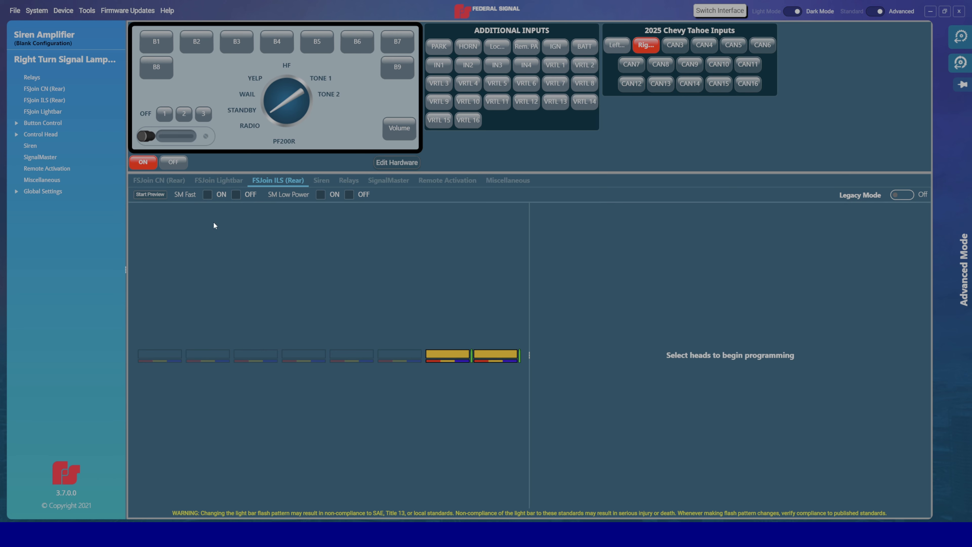
Review the right turn signal heads on FSJoin CN (Rear), Lightbar and ILS (Rear), including the lightbar heads' steady burn settings
left_click(160, 181)
left_click(207, 181)
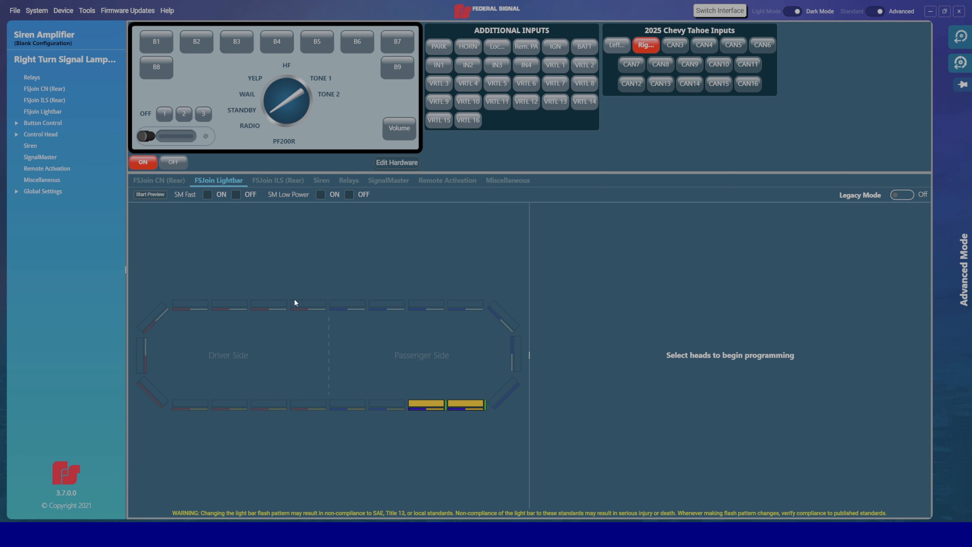
left_click(261, 182)
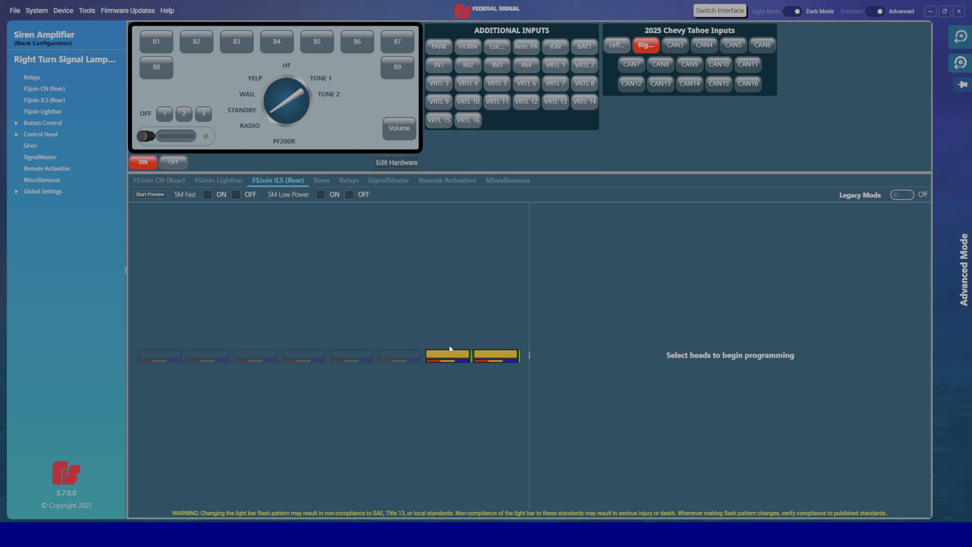
left_click(220, 180)
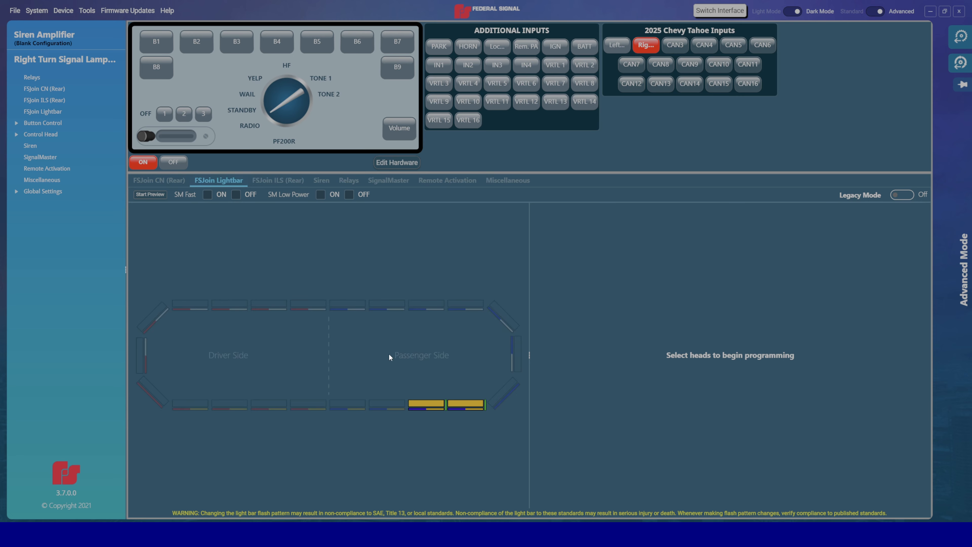
left_click_drag(408, 388, 478, 426)
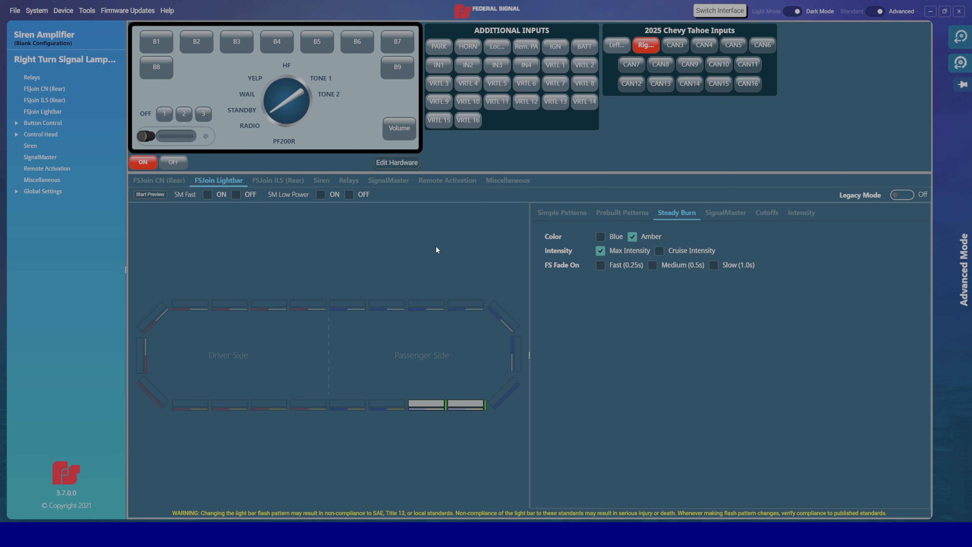
left_click(423, 278)
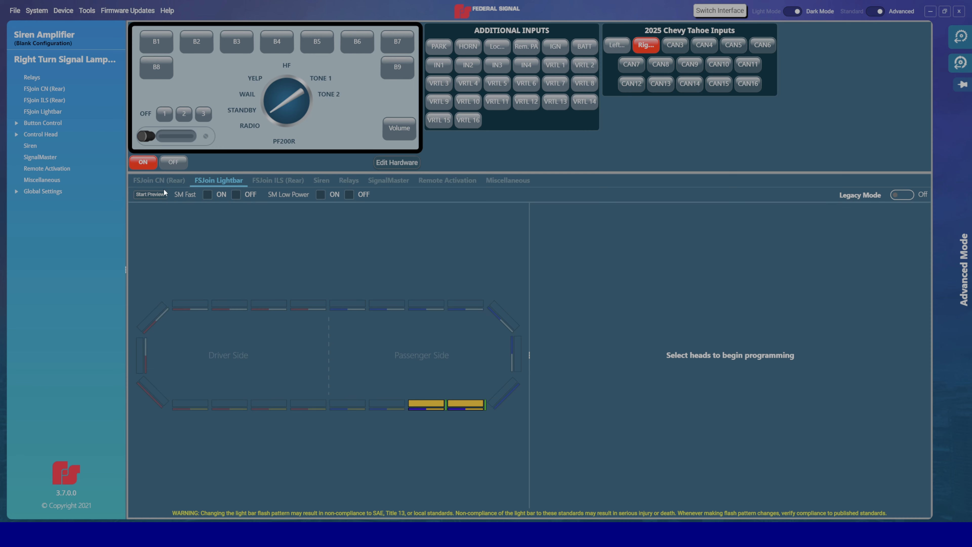
Set the input priorities to IGN first, Left Turn Signal Lamp Status second and Right Turn Signal Lamp Status third
left_click(34, 14)
left_click(54, 62)
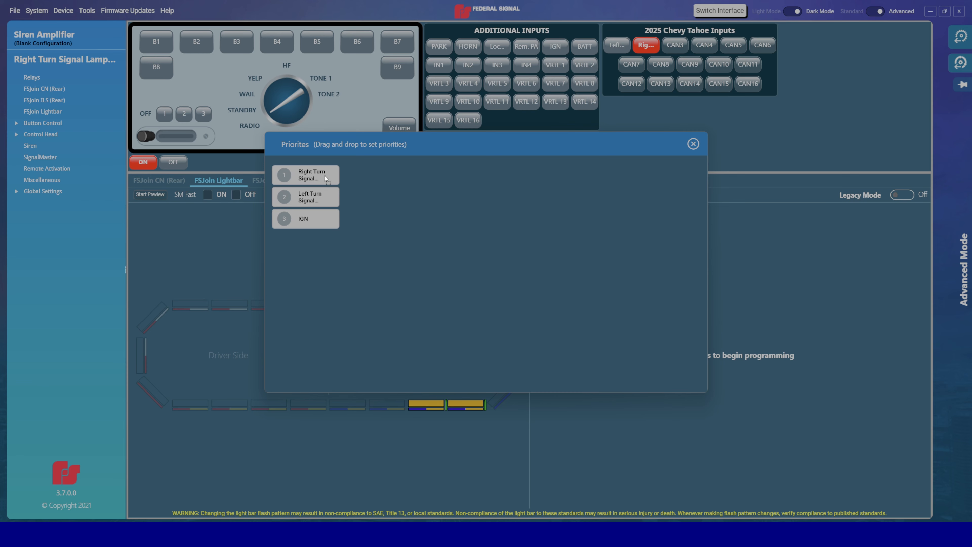
left_click_drag(325, 175, 325, 175)
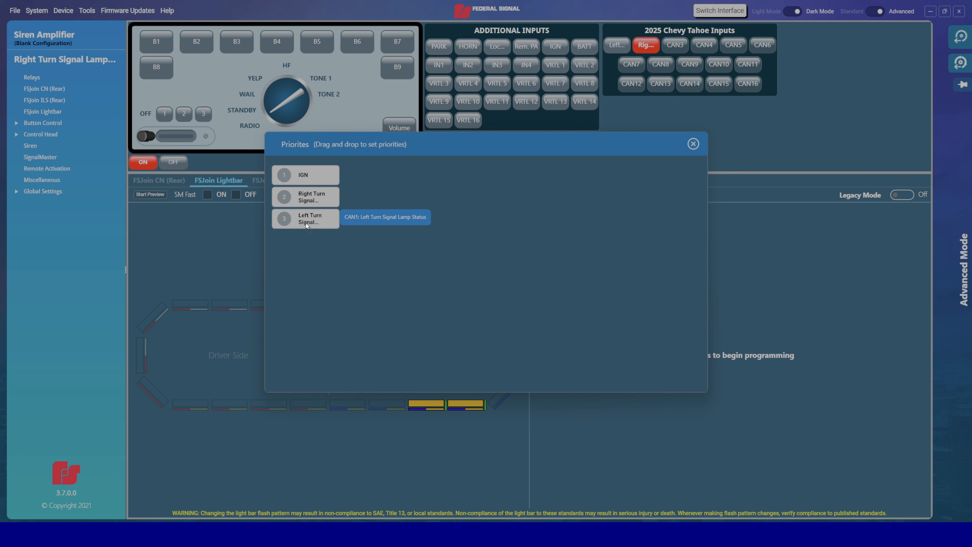
left_click_drag(306, 225, 309, 195)
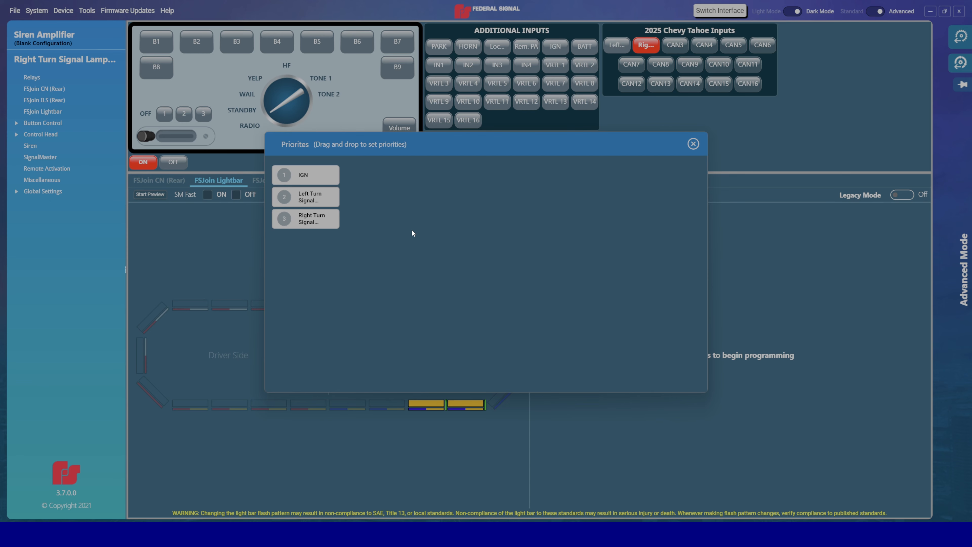
left_click(693, 145)
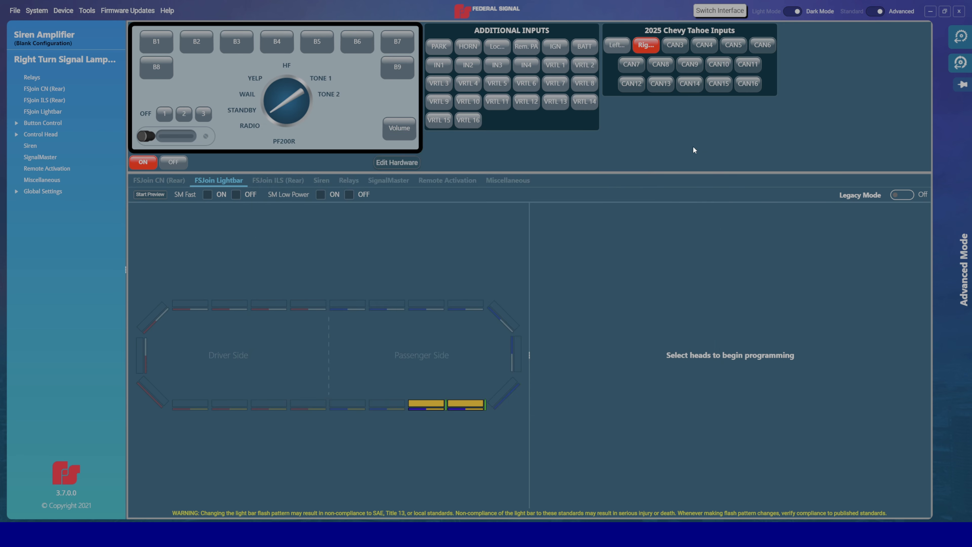
Start programming the device with the turn signal configuration
left_click(64, 14)
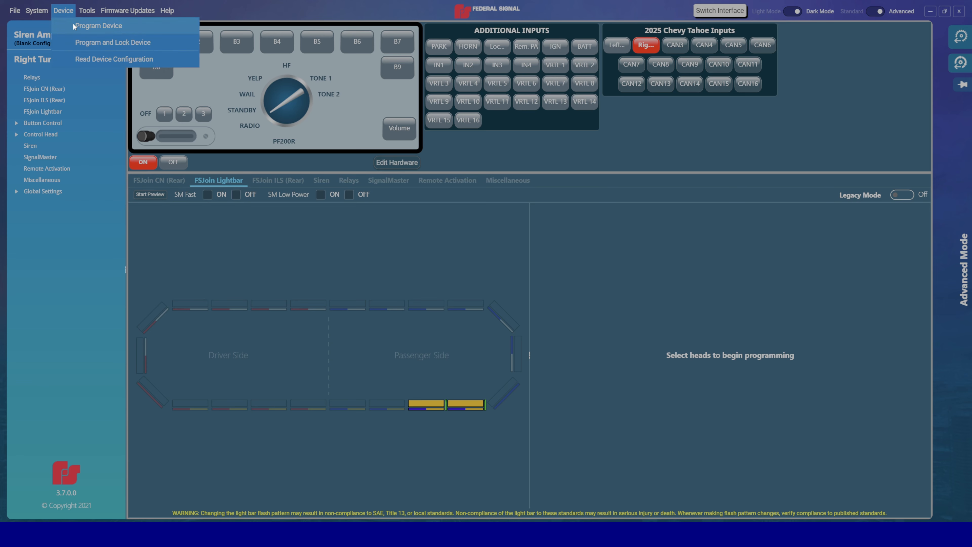